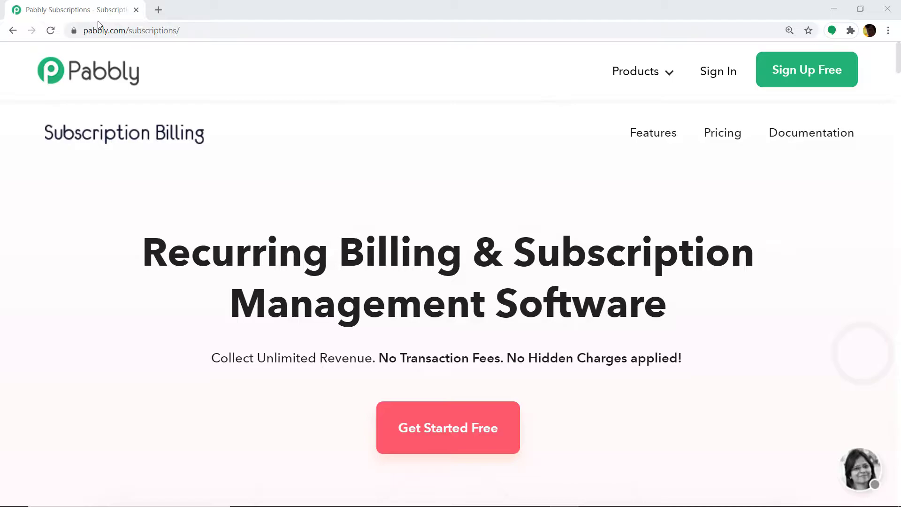
- Load the Tulu Video Streaming affiliate signup page in a new browser tab
{"action": "left_click", "coordinate": [158, 10]}
{"action": "right_click", "coordinate": [175, 26]}
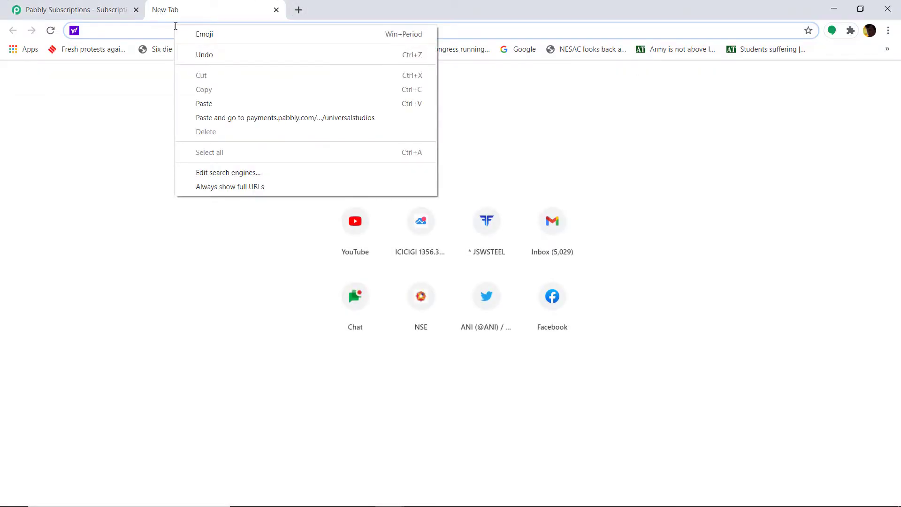
{"action": "left_click", "coordinate": [245, 103]}
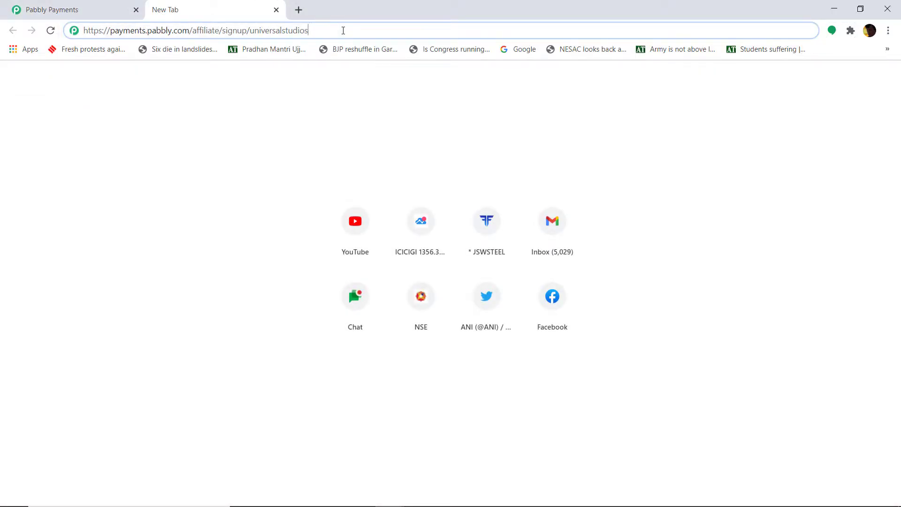
{"action": "key", "text": "Return"}
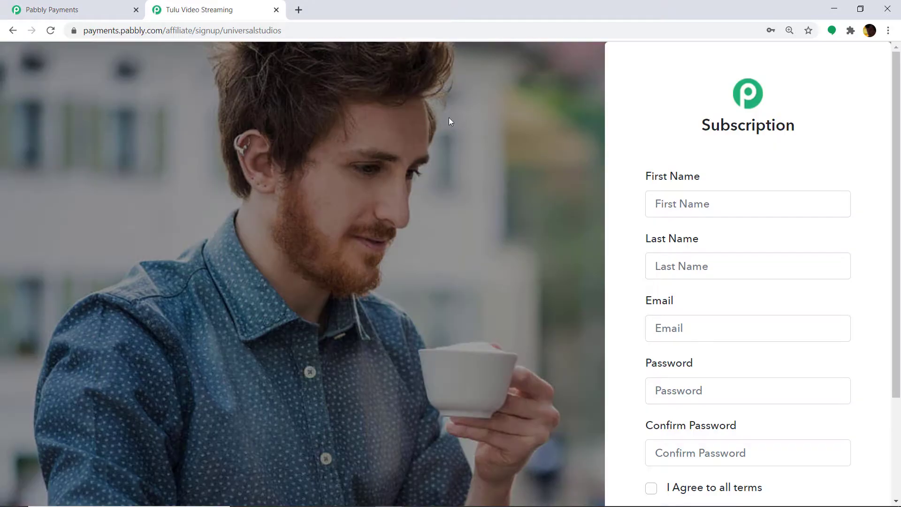
- Fill in the affiliate's first name, last name and e-mail address on the signup form
{"action": "left_click", "coordinate": [679, 203]}
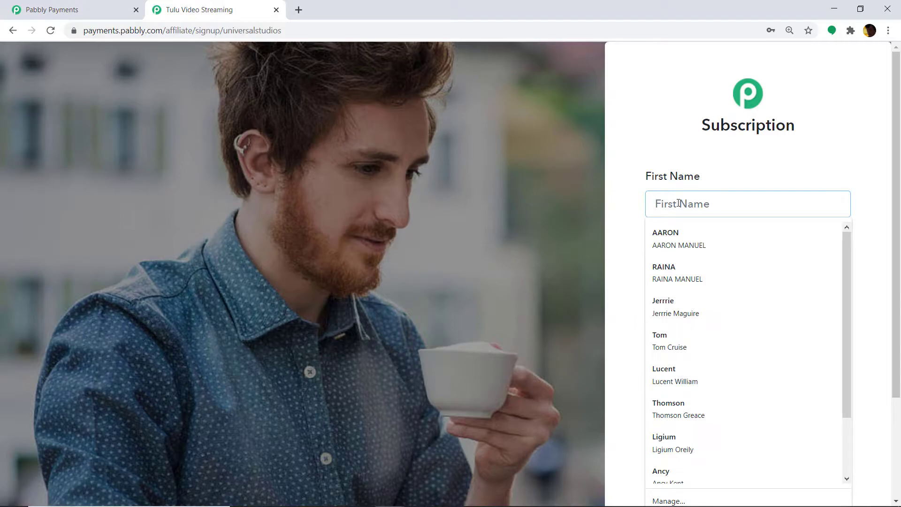
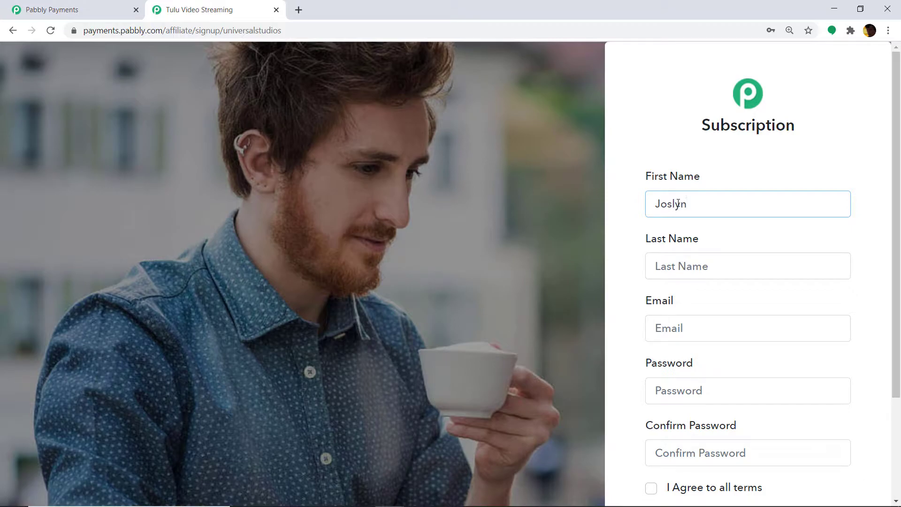
{"action": "left_click", "coordinate": [701, 263]}
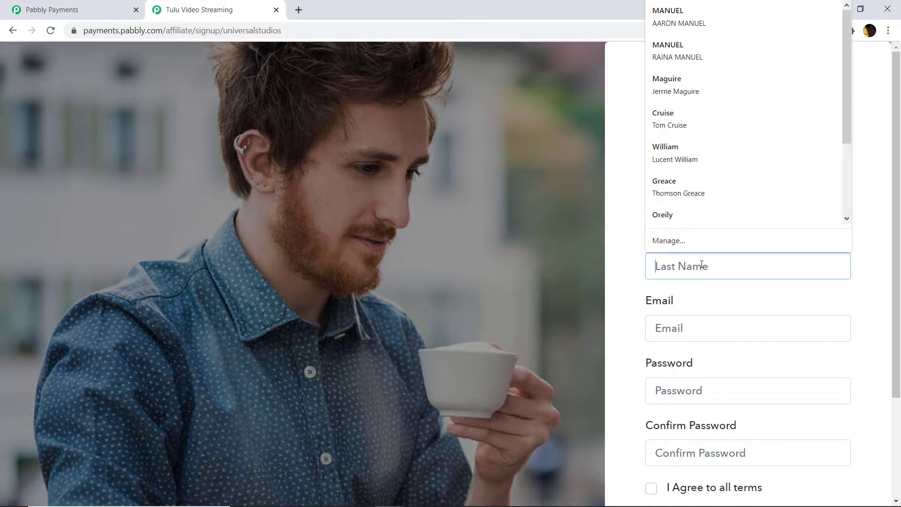
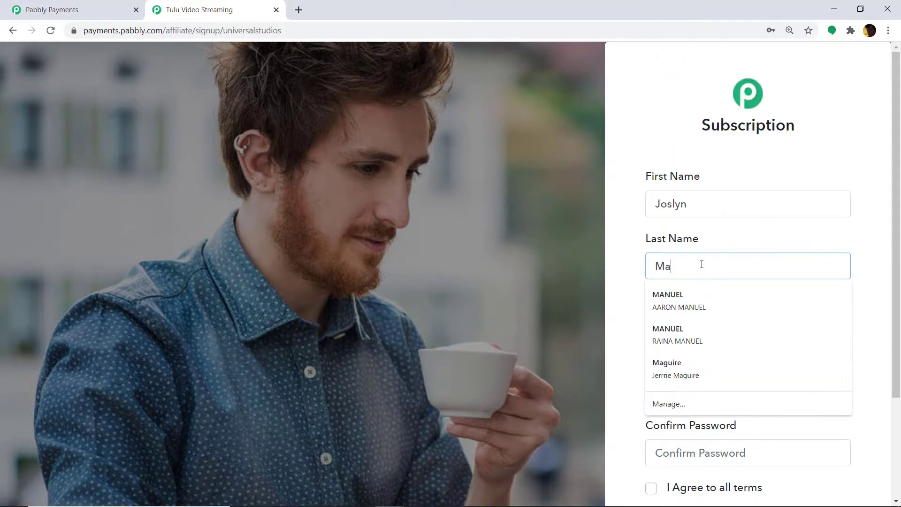
{"action": "scroll", "coordinate": [674, 337], "scroll_direction": "down", "scroll_amount": 1}
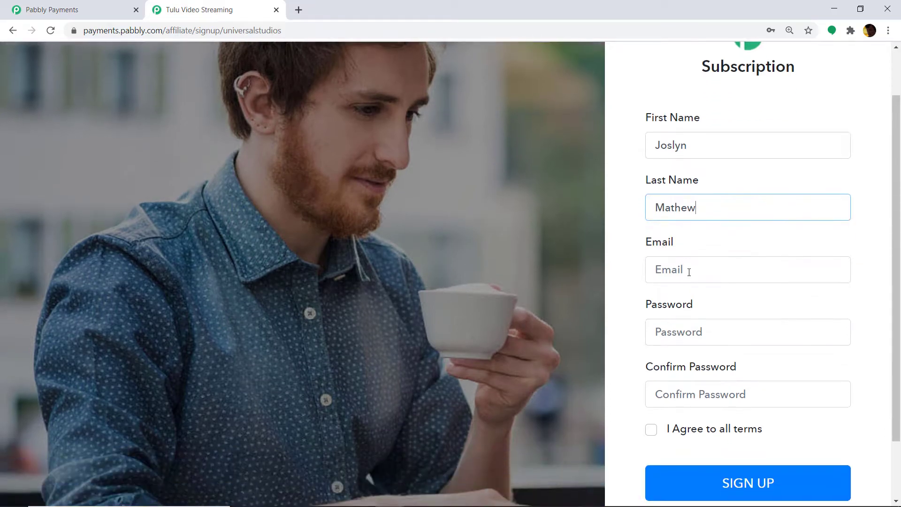
{"action": "left_click", "coordinate": [688, 271]}
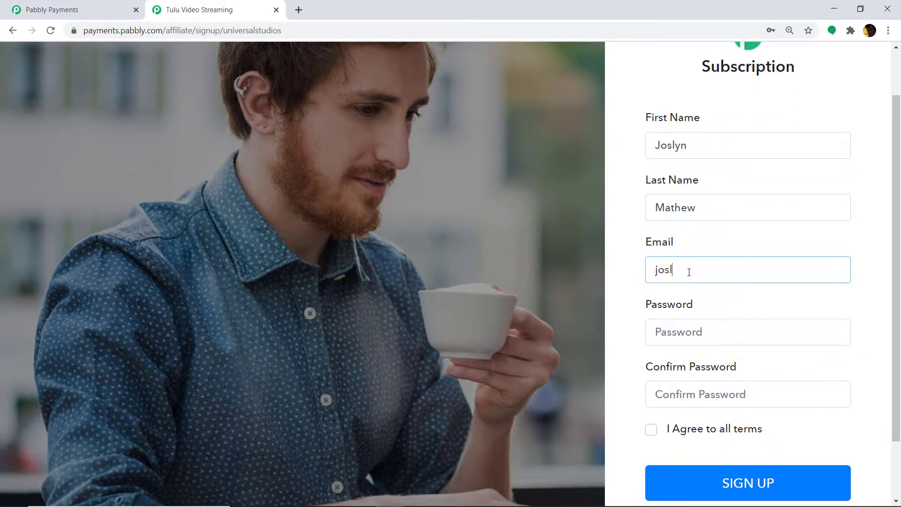
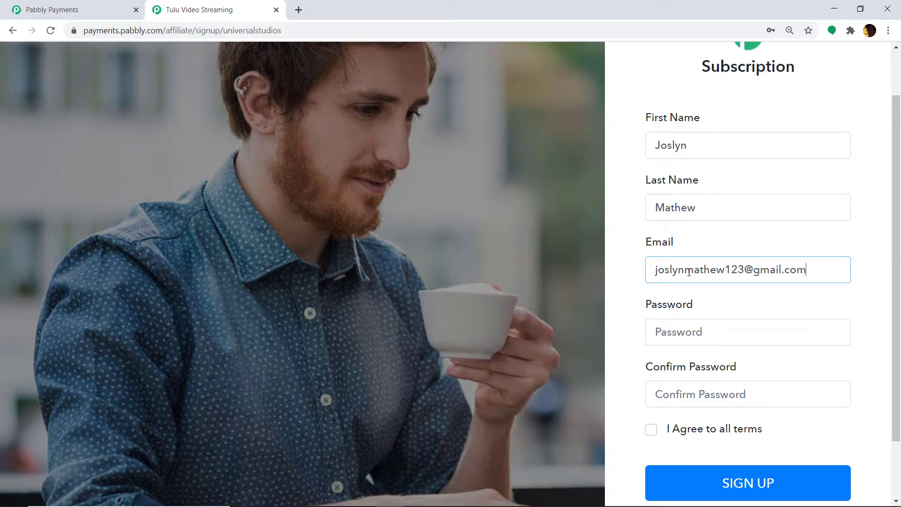
- Enter and confirm the account password, agree to the terms, and sign up
{"action": "scroll", "coordinate": [703, 300], "scroll_direction": "down", "scroll_amount": 1}
{"action": "left_click", "coordinate": [703, 274]}
{"action": "type", "text": "•"}
{"action": "key", "text": "BackSpace"}
{"action": "type", "text": "••••••••••"}
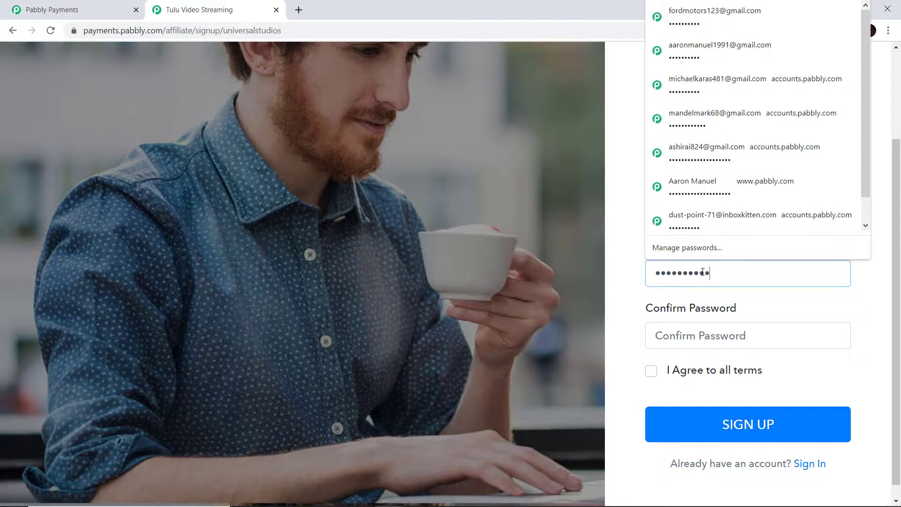
{"action": "left_click", "coordinate": [708, 329]}
{"action": "type", "text": "••••••••••"}
{"action": "scroll", "coordinate": [719, 334], "scroll_direction": "down", "scroll_amount": 1}
{"action": "left_click", "coordinate": [652, 355]}
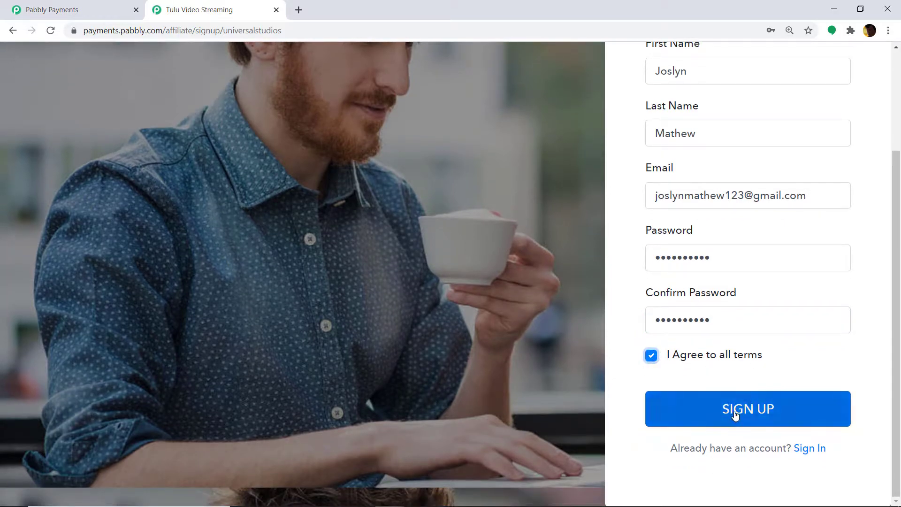
{"action": "left_click", "coordinate": [737, 413]}
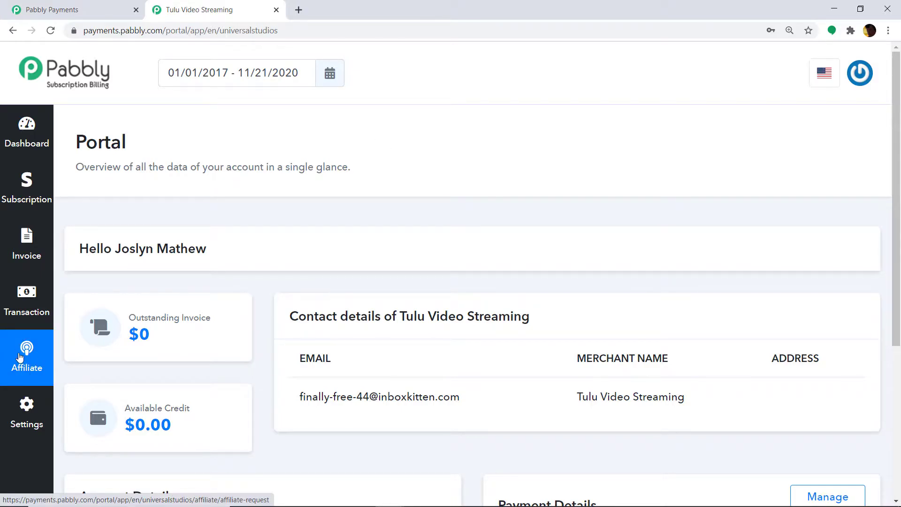
- Check the Affiliate section, then reload once the request is approved to reveal the dashboard
{"action": "left_click", "coordinate": [19, 358]}
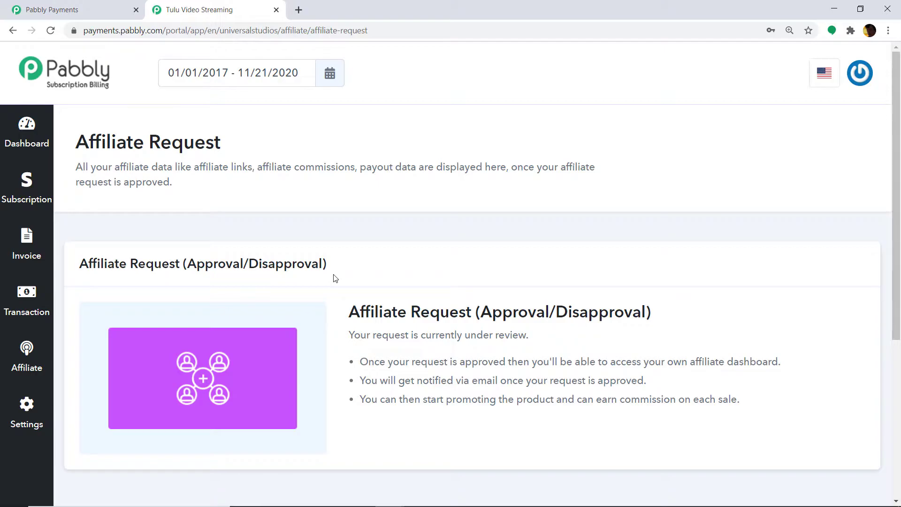
{"action": "left_click", "coordinate": [52, 32]}
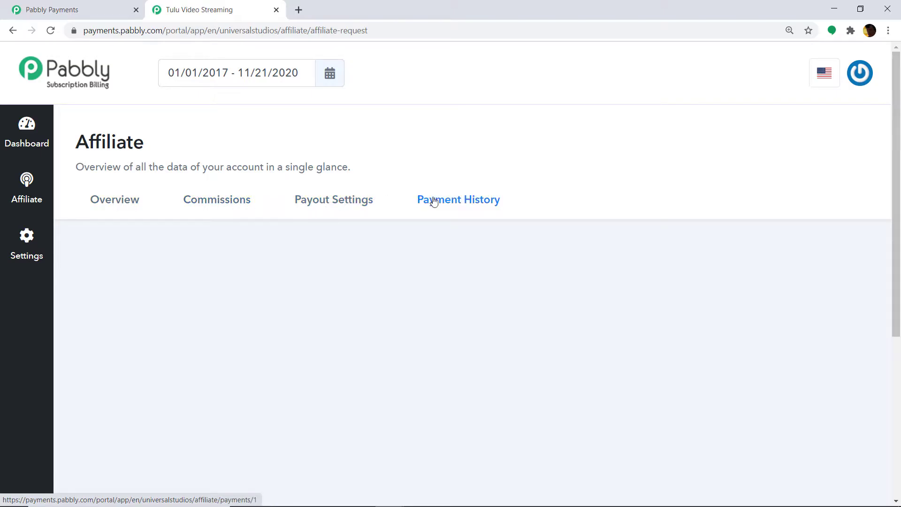
- Browse the affiliate Overview and Commissions tabs, ending on Payout Settings
{"action": "left_click", "coordinate": [110, 204]}
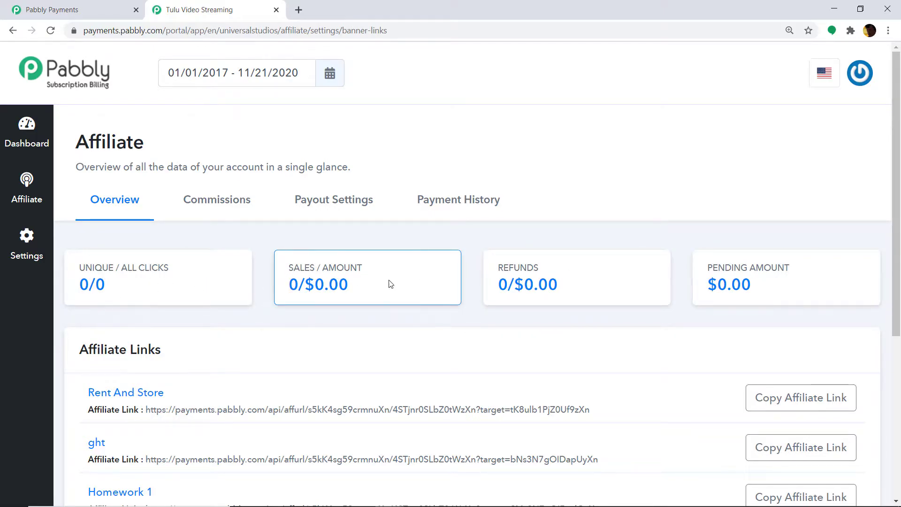
{"action": "left_click", "coordinate": [216, 207]}
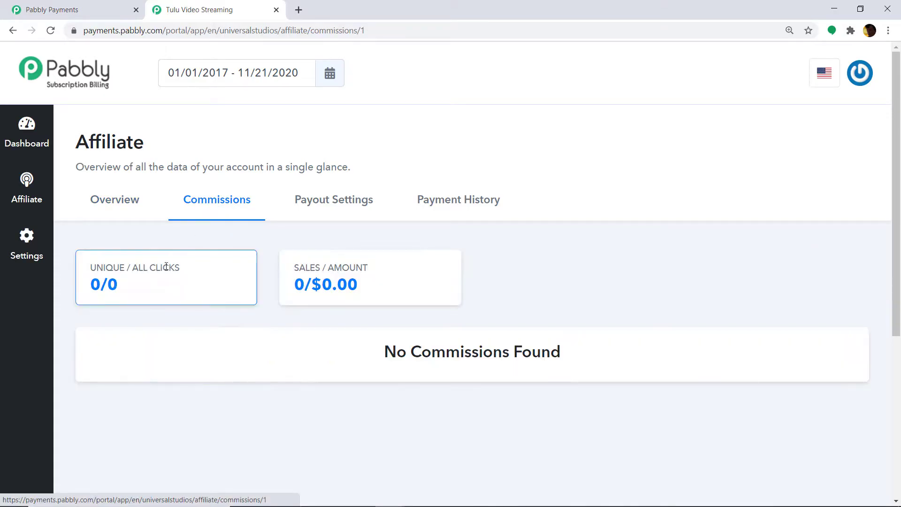
{"action": "left_click", "coordinate": [339, 208]}
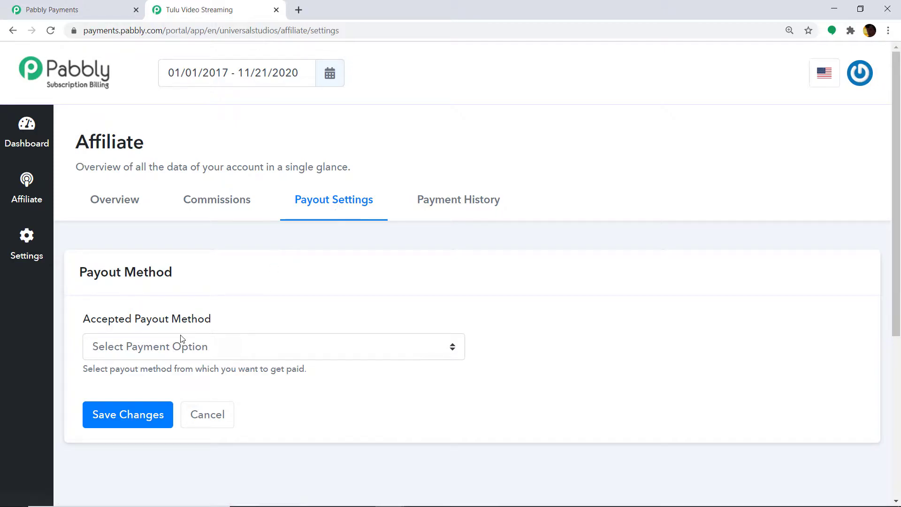
- Save PayPal as the payout method with the affiliate's PayPal e-mail, then view the affiliate links
{"action": "left_click", "coordinate": [185, 349]}
{"action": "left_click", "coordinate": [162, 379]}
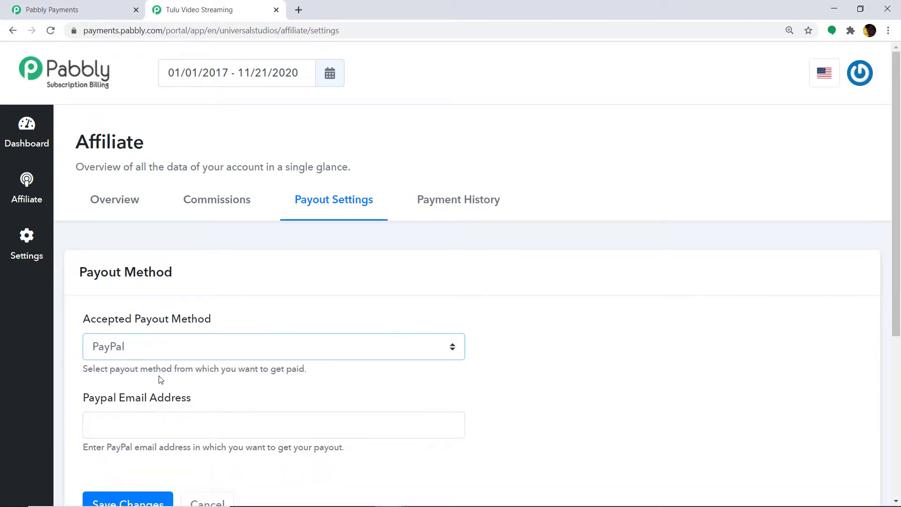
{"action": "scroll", "coordinate": [161, 368], "scroll_direction": "down", "scroll_amount": 2}
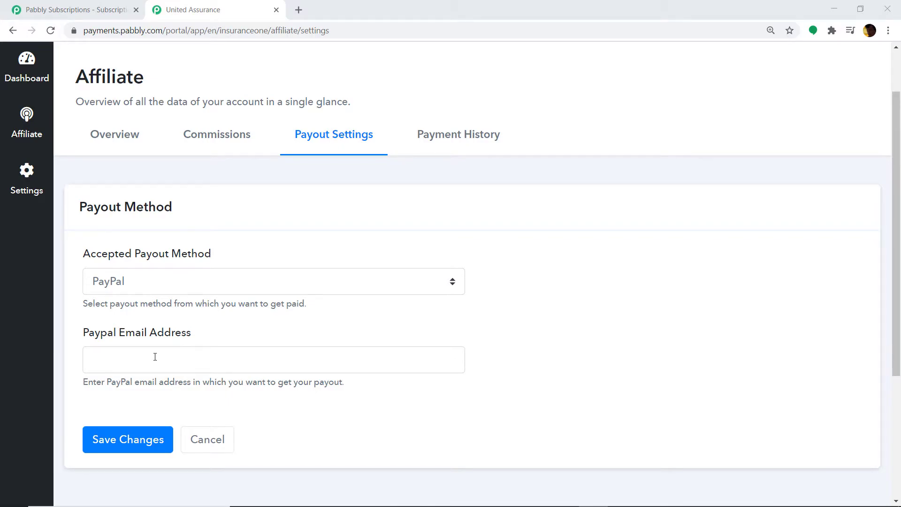
{"action": "left_click", "coordinate": [155, 356]}
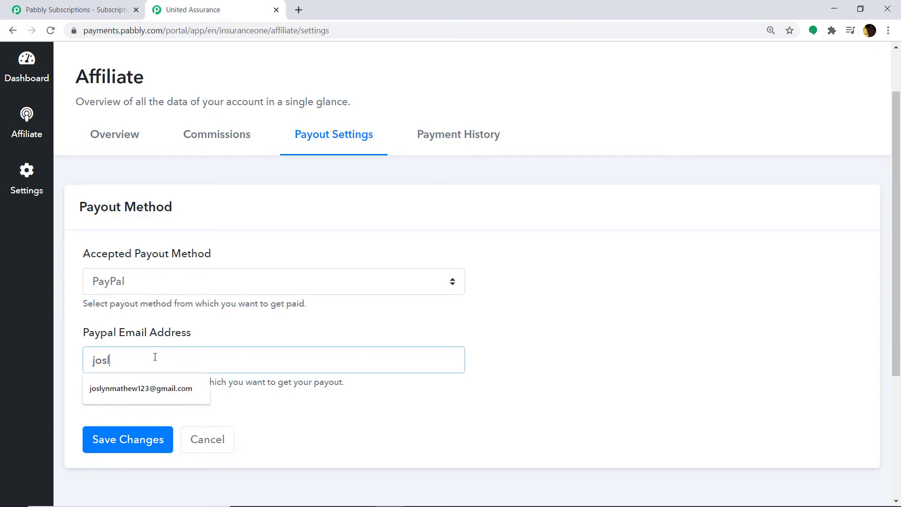
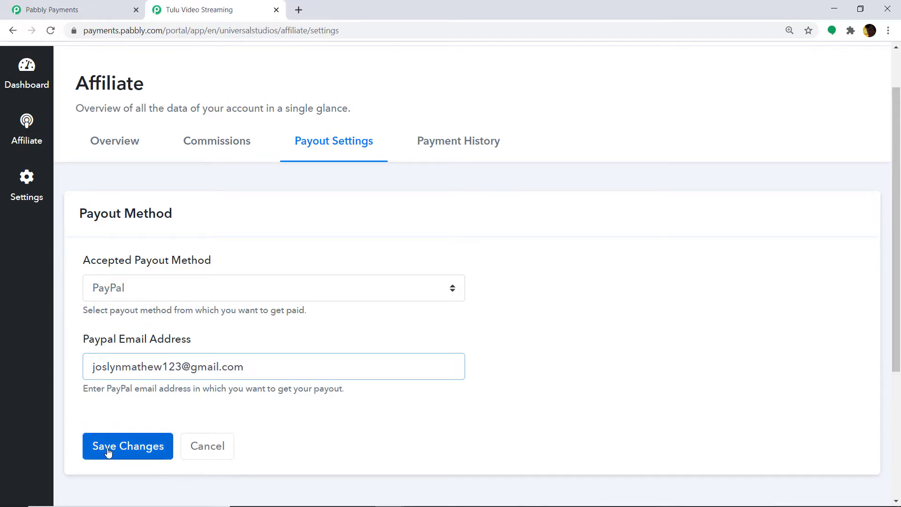
{"action": "left_click", "coordinate": [107, 451]}
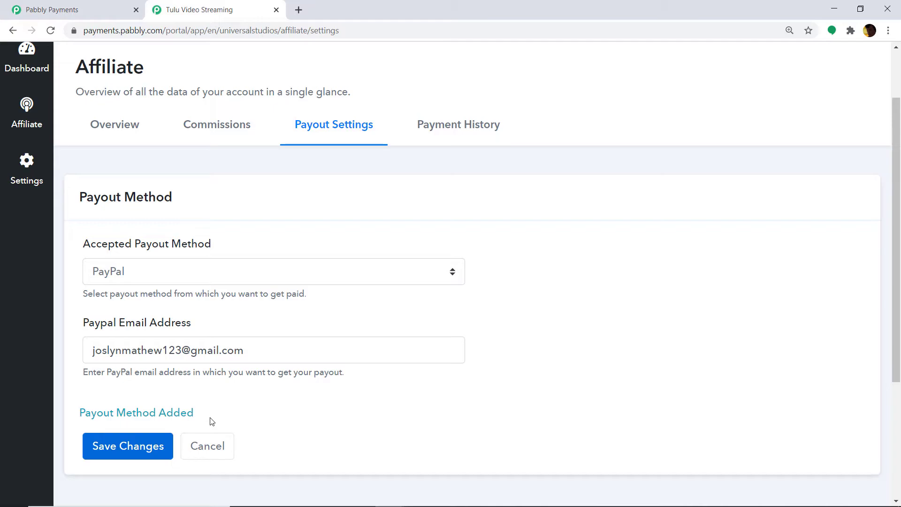
{"action": "left_click", "coordinate": [124, 135]}
{"action": "scroll", "coordinate": [211, 225], "scroll_direction": "down", "scroll_amount": 2}
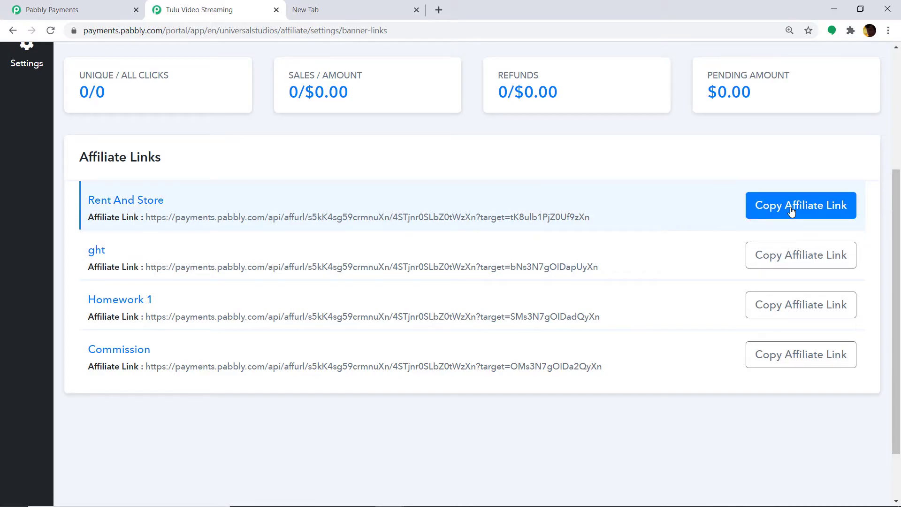
- Copy the ght product's affiliate link to the clipboard and open a blank browser tab
{"action": "left_click", "coordinate": [792, 212]}
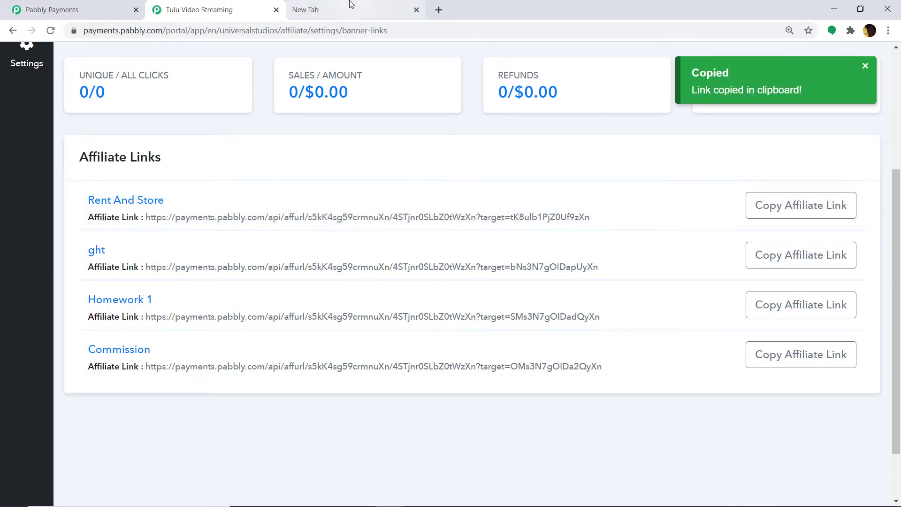
{"action": "left_click", "coordinate": [352, 8]}
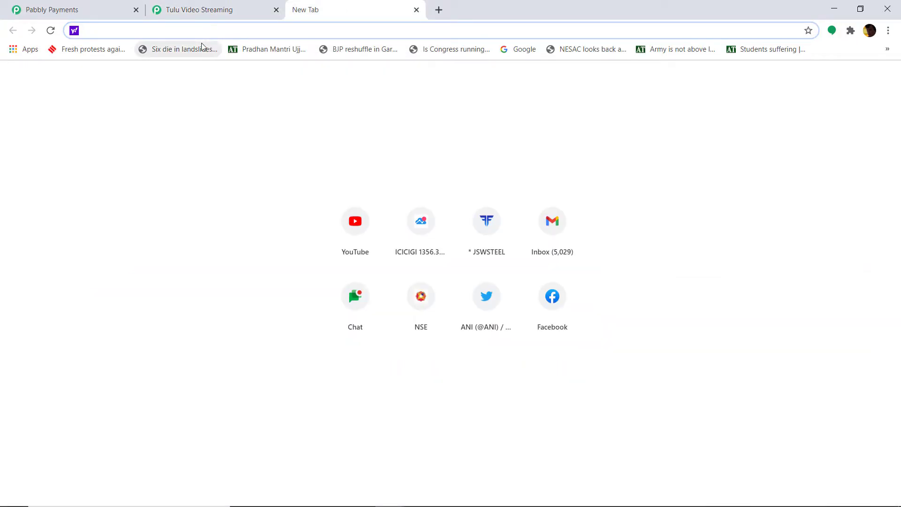
- Open the order page from the copied affiliate link and autofill the saved buyer details
{"action": "key", "text": "ctrl+v"}
{"action": "key", "text": "Return"}
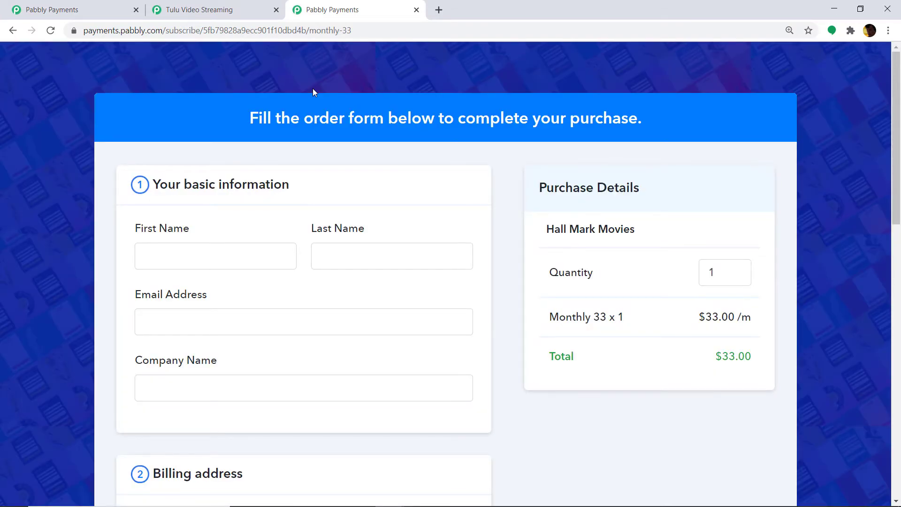
{"action": "scroll", "coordinate": [313, 92], "scroll_direction": "down", "scroll_amount": 1}
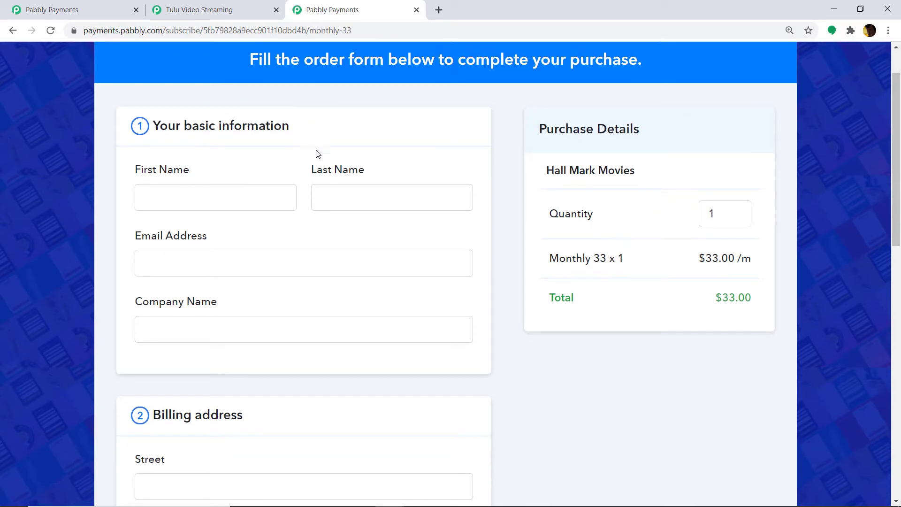
{"action": "left_click", "coordinate": [266, 202]}
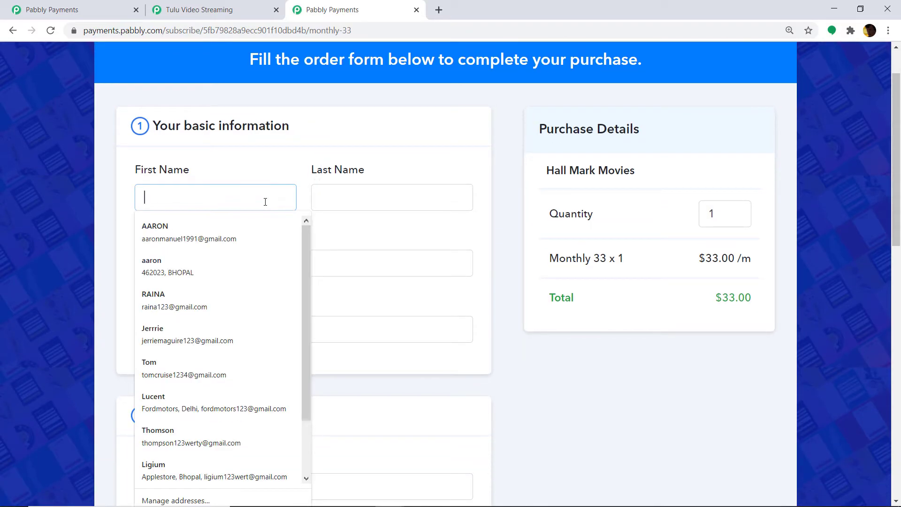
{"action": "left_click", "coordinate": [249, 226]}
{"action": "scroll", "coordinate": [291, 185], "scroll_direction": "down", "scroll_amount": 1}
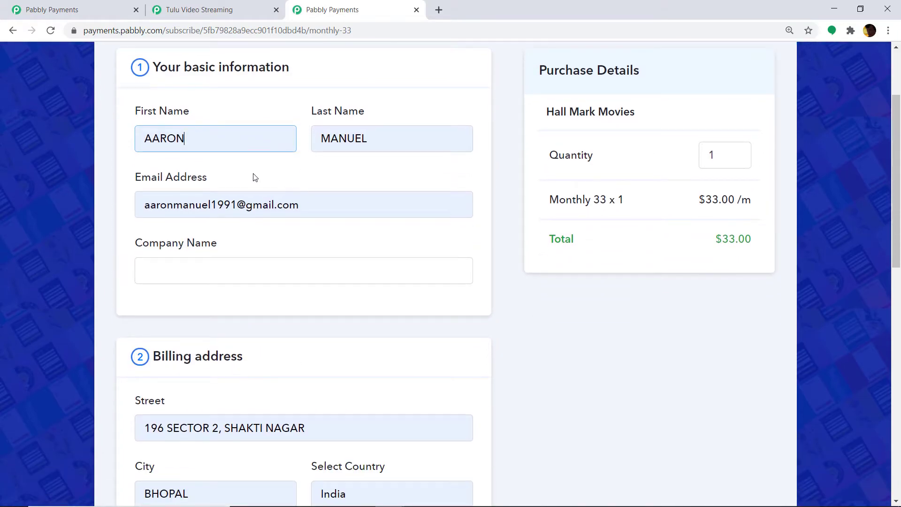
{"action": "scroll", "coordinate": [248, 184], "scroll_direction": "down", "scroll_amount": 1}
{"action": "scroll", "coordinate": [207, 185], "scroll_direction": "down", "scroll_amount": 4}
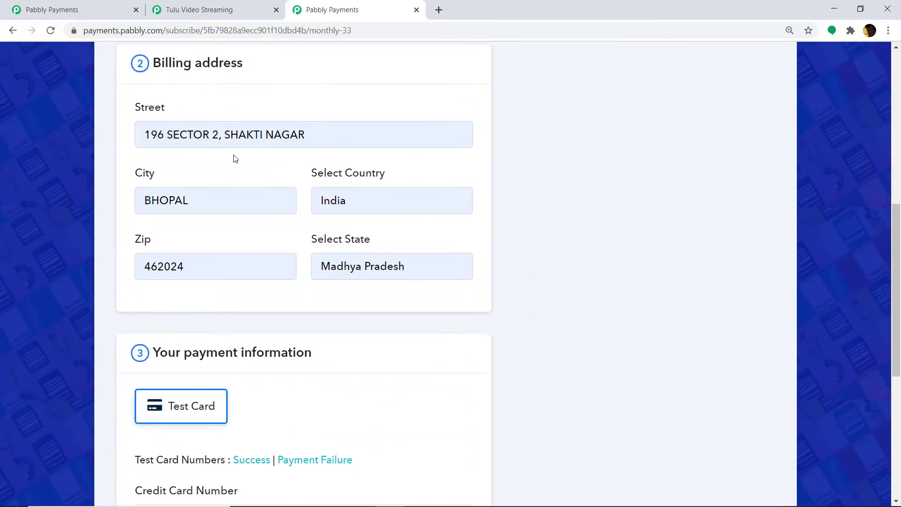
{"action": "scroll", "coordinate": [127, 128], "scroll_direction": "down", "scroll_amount": 1}
{"action": "scroll", "coordinate": [207, 142], "scroll_direction": "down", "scroll_amount": 4}
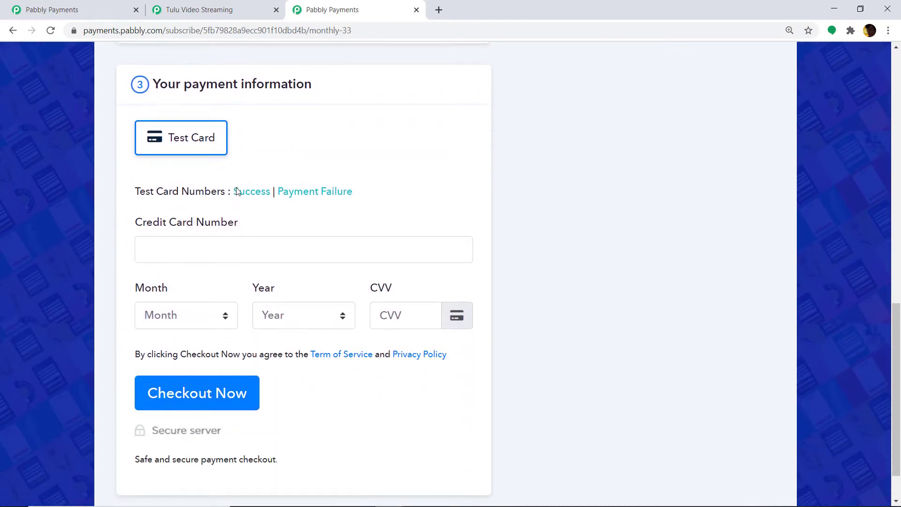
- Fill in the saved test card and CVV, check out, and return to the affiliate portal
{"action": "left_click", "coordinate": [181, 225]}
{"action": "left_click", "coordinate": [174, 253]}
{"action": "left_click", "coordinate": [385, 290]}
{"action": "type", "text": "345"}
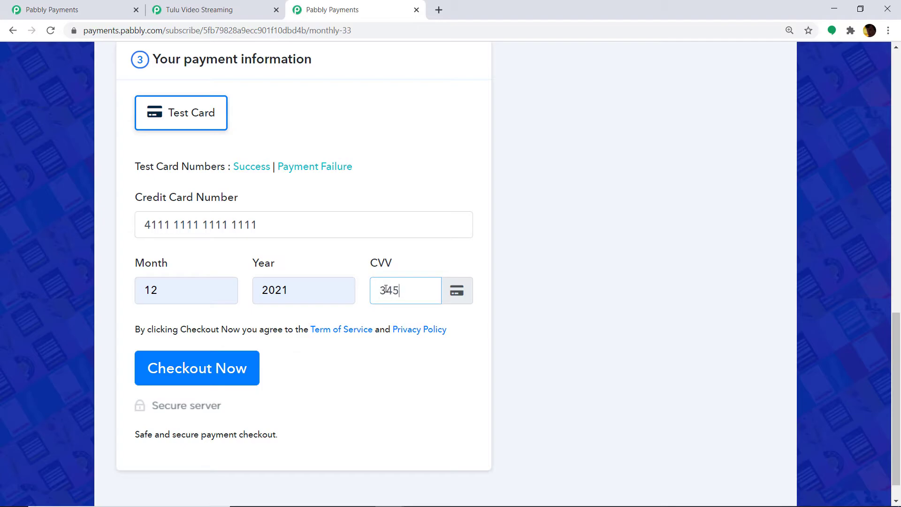
{"action": "left_click", "coordinate": [241, 369]}
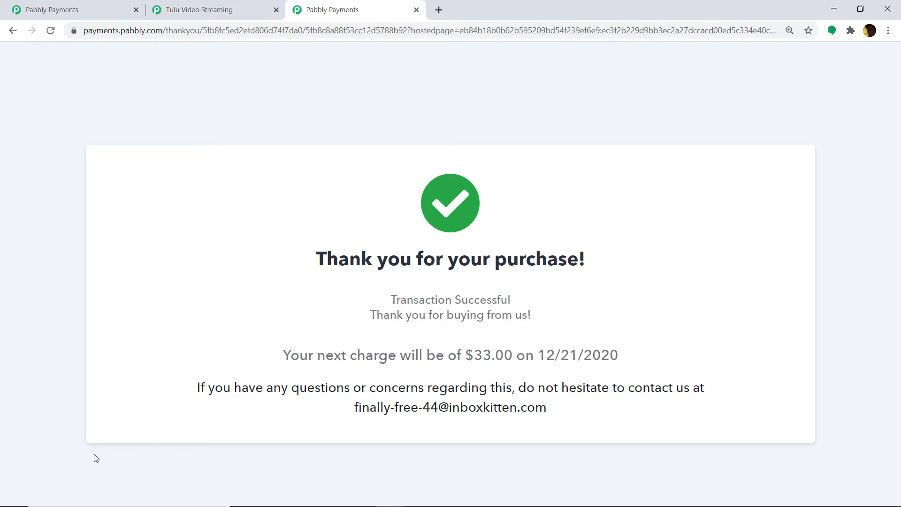
{"action": "left_click", "coordinate": [172, 10]}
- Check the Commissions tab for the new $6.60 commission dated 11/21/2020 and its status
{"action": "scroll", "coordinate": [313, 210], "scroll_direction": "up", "scroll_amount": 4}
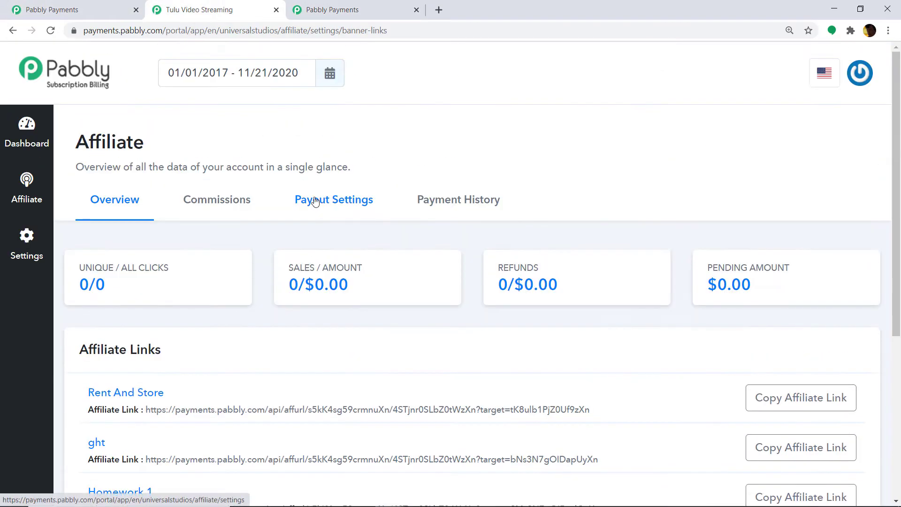
{"action": "left_click", "coordinate": [233, 202]}
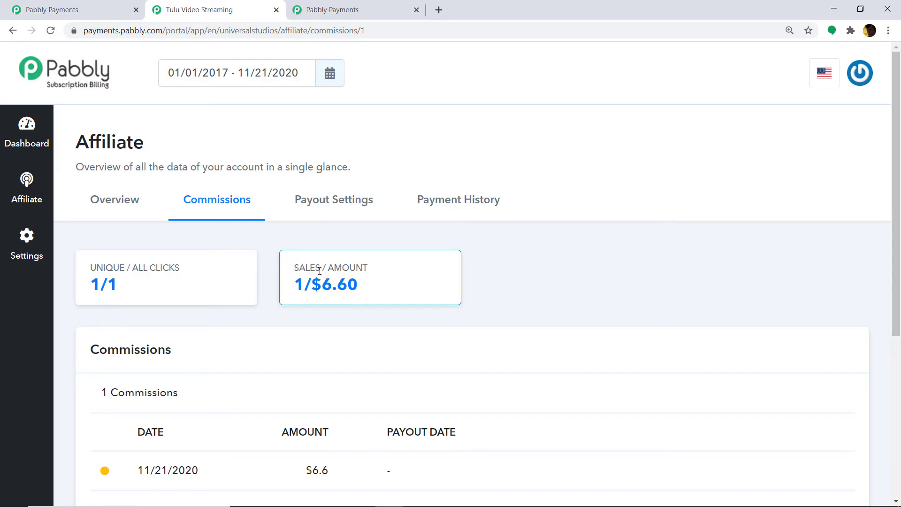
{"action": "scroll", "coordinate": [319, 271], "scroll_direction": "down", "scroll_amount": 2}
{"action": "mouse_move", "coordinate": [105, 356]}
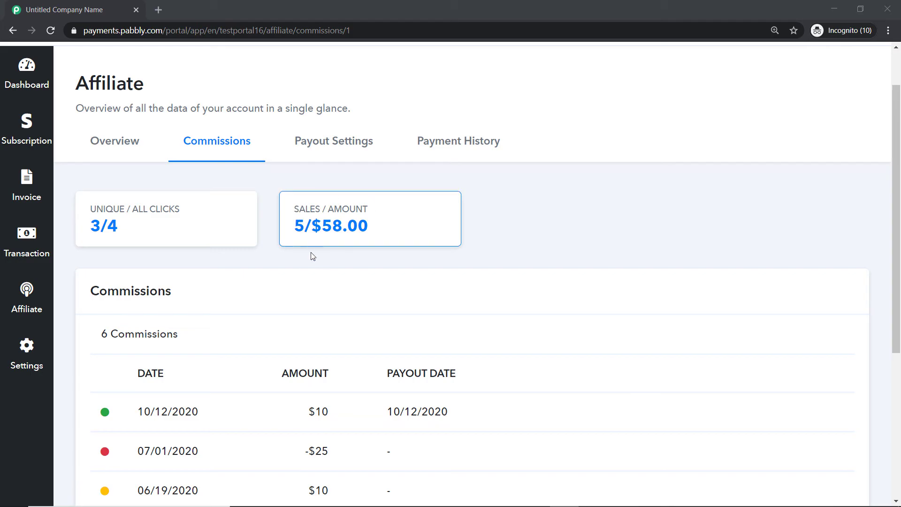
- Inspect the status indicators of the listed commissions
{"action": "scroll", "coordinate": [310, 254], "scroll_direction": "down", "scroll_amount": 5}
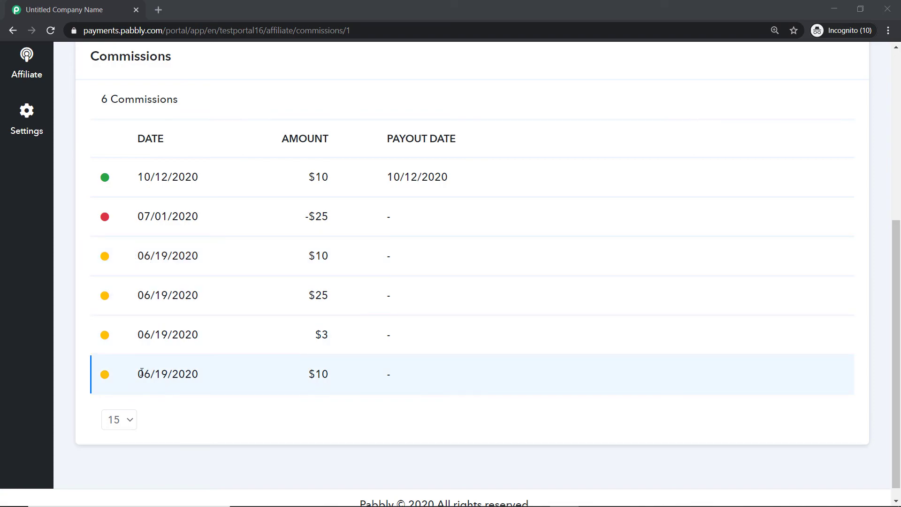
{"action": "mouse_move", "coordinate": [105, 222]}
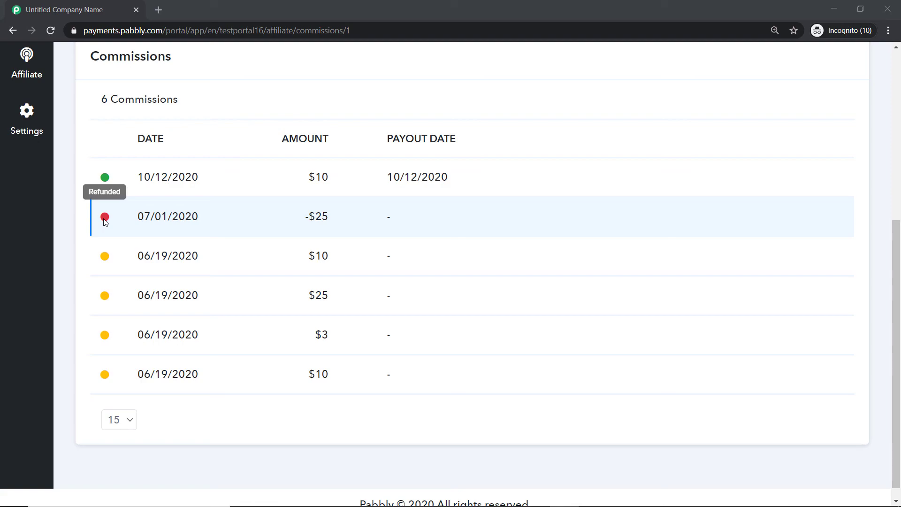
{"action": "mouse_move", "coordinate": [106, 183]}
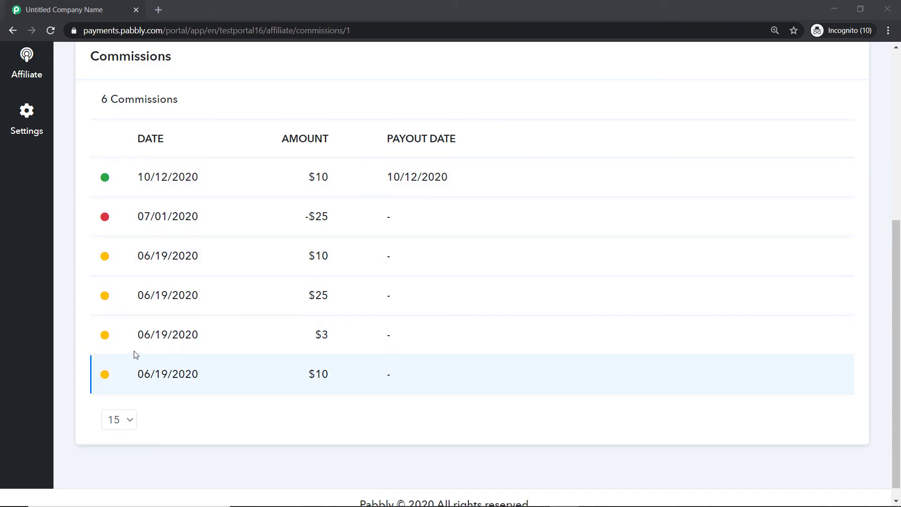
{"action": "scroll", "coordinate": [226, 310], "scroll_direction": "up", "scroll_amount": 5}
{"action": "scroll", "coordinate": [225, 309], "scroll_direction": "up", "scroll_amount": 2}
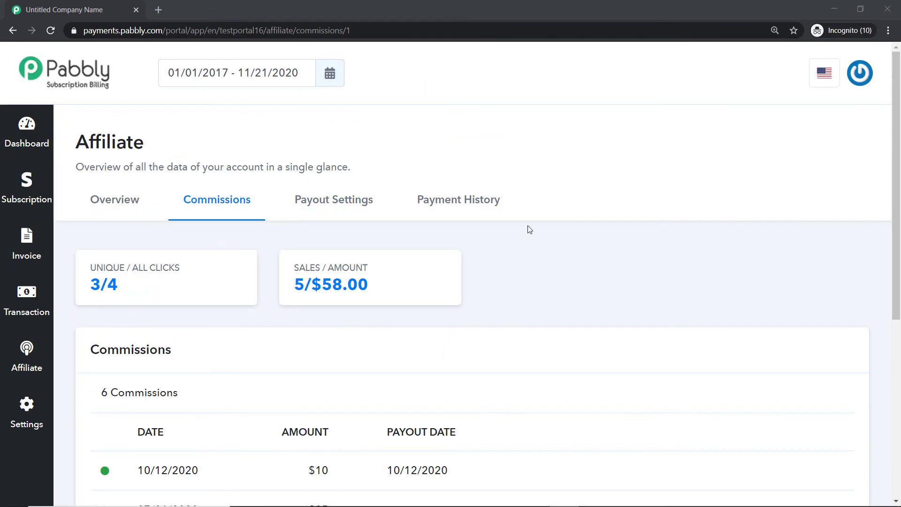
- Cycle through Overview, Commissions and Payout Settings, ending on Payment History's $10 payout of 10/12/2020
{"action": "left_click", "coordinate": [462, 212]}
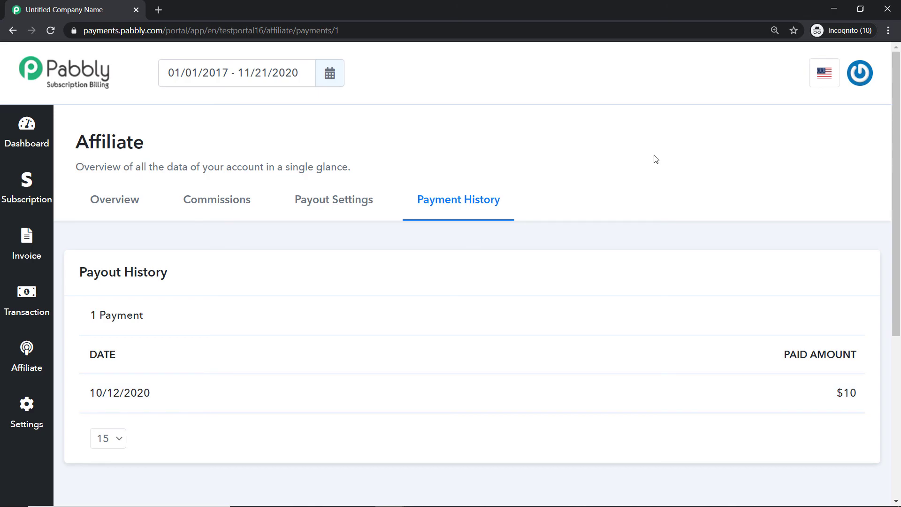
{"action": "left_click", "coordinate": [124, 197]}
{"action": "left_click", "coordinate": [216, 197]}
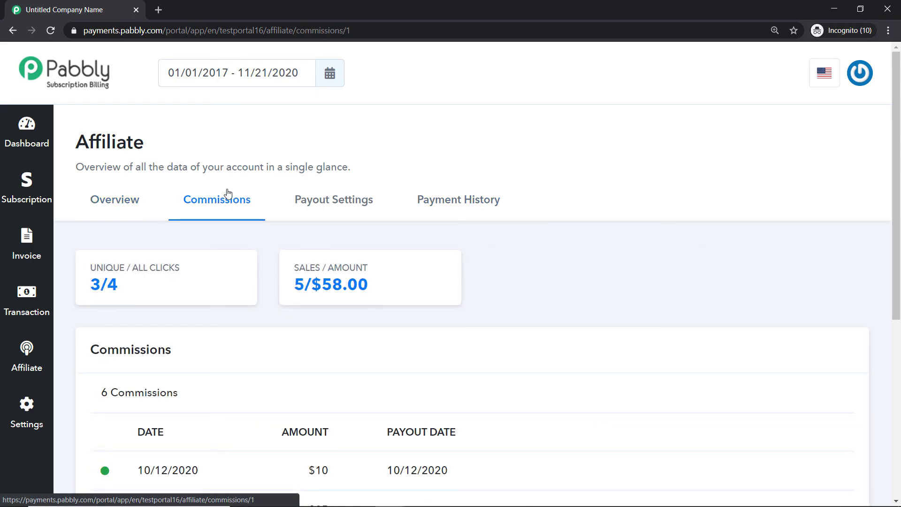
{"action": "left_click", "coordinate": [330, 196]}
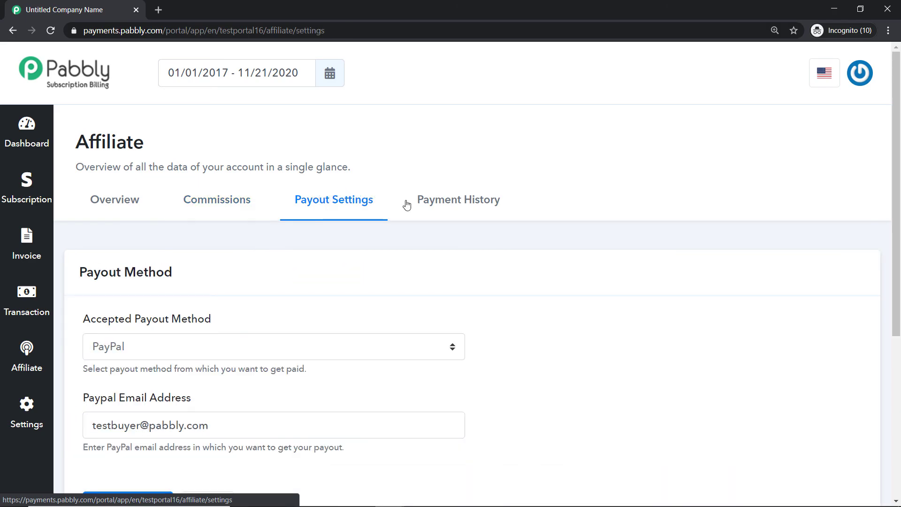
{"action": "left_click", "coordinate": [448, 203]}
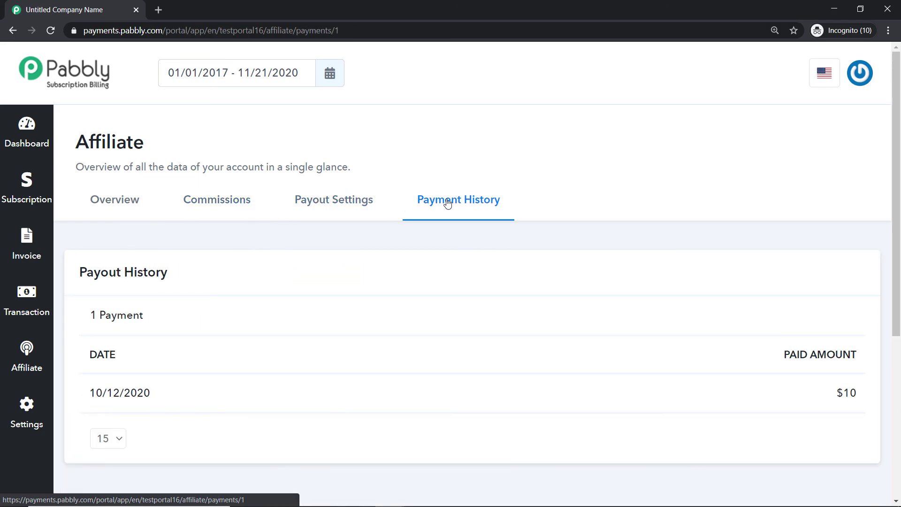